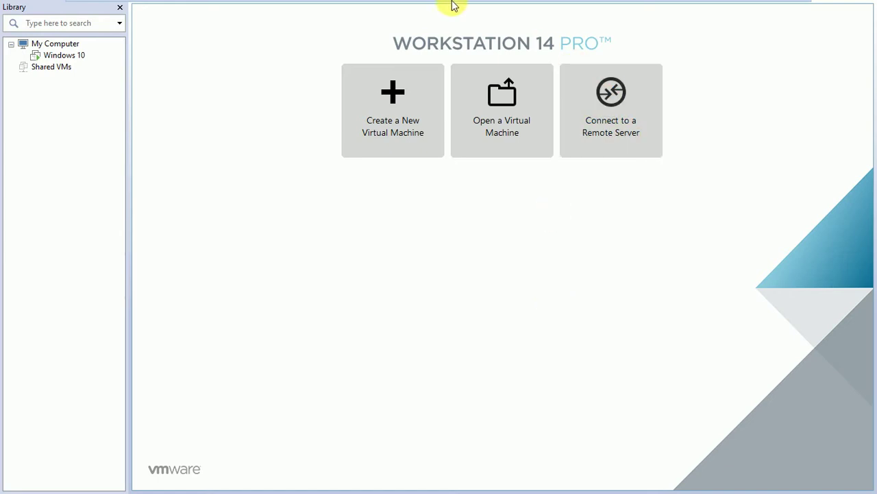
Switch to the Windows 10 VM and maximize the MDaemon window for training.com.
{"action": "mouse_move", "coordinate": [557, 5]}
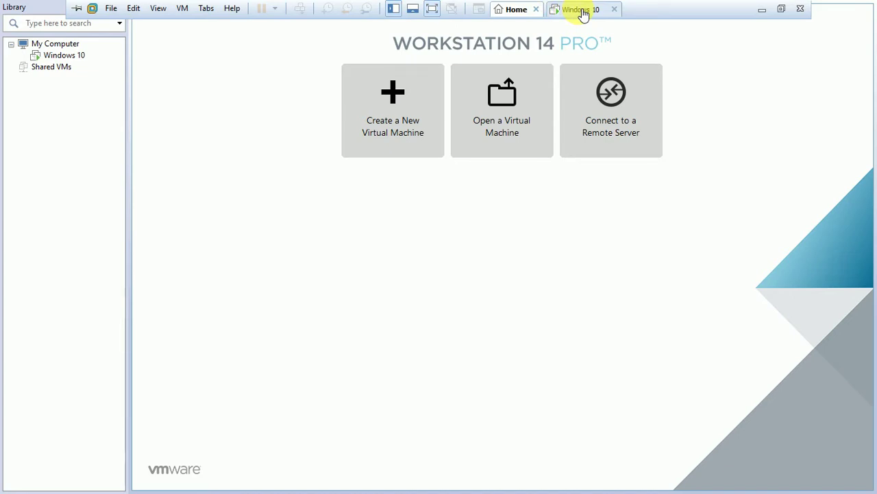
{"action": "left_click", "coordinate": [582, 11]}
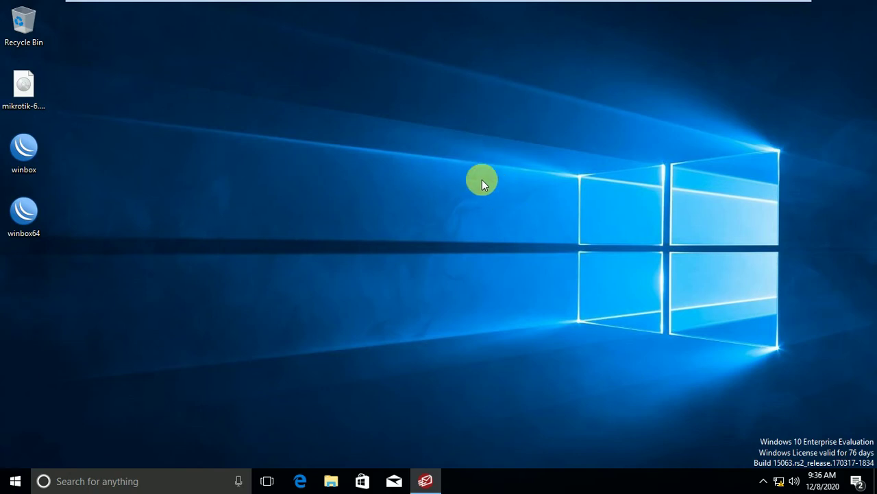
{"action": "left_click", "coordinate": [424, 481]}
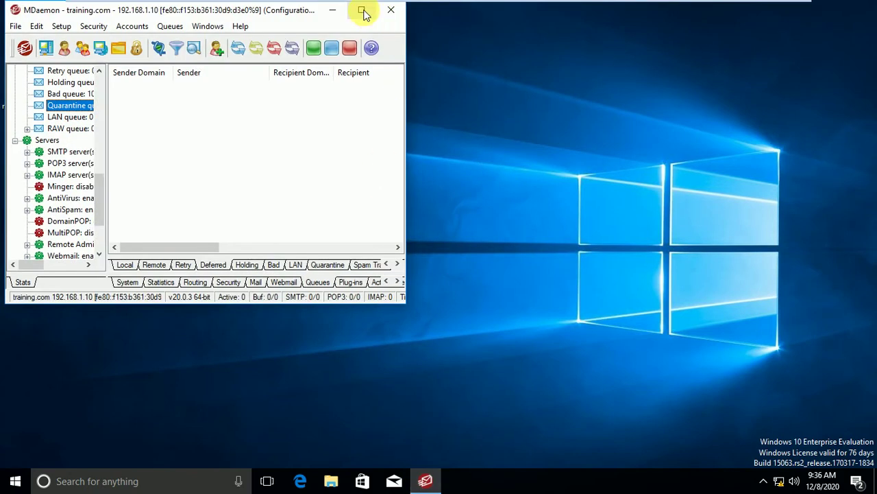
{"action": "left_click", "coordinate": [361, 10]}
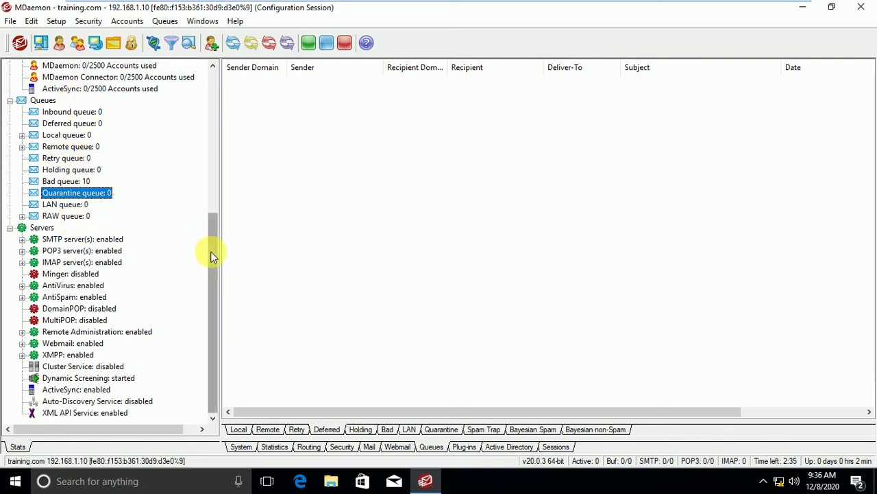
{"action": "left_click_drag", "start_coordinate": [211, 254], "coordinate": [215, 133]}
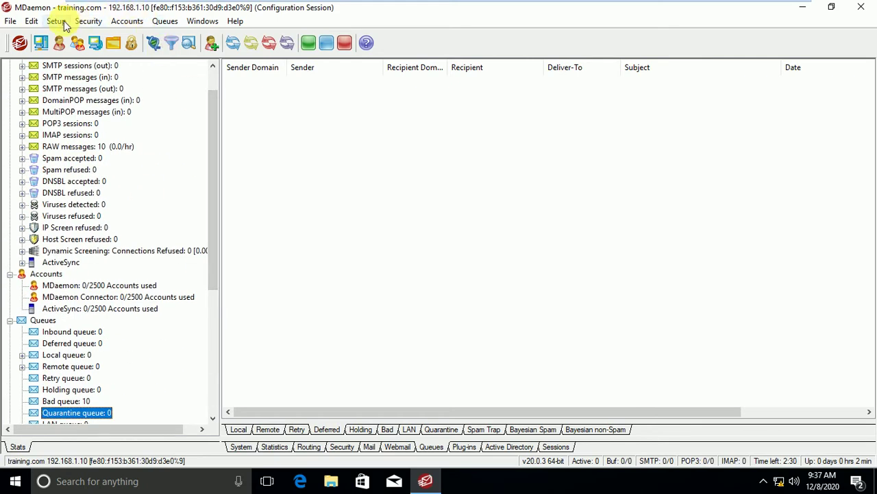
{"action": "left_click", "coordinate": [56, 20]}
Open Server Settings, expand DNS & IPs, and go to the Domain Sharing page.
{"action": "left_click", "coordinate": [89, 36]}
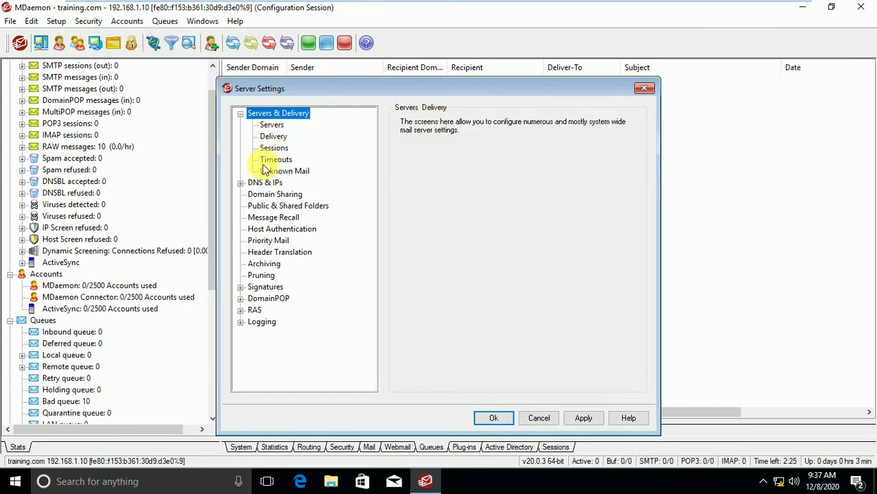
{"action": "left_click", "coordinate": [240, 182]}
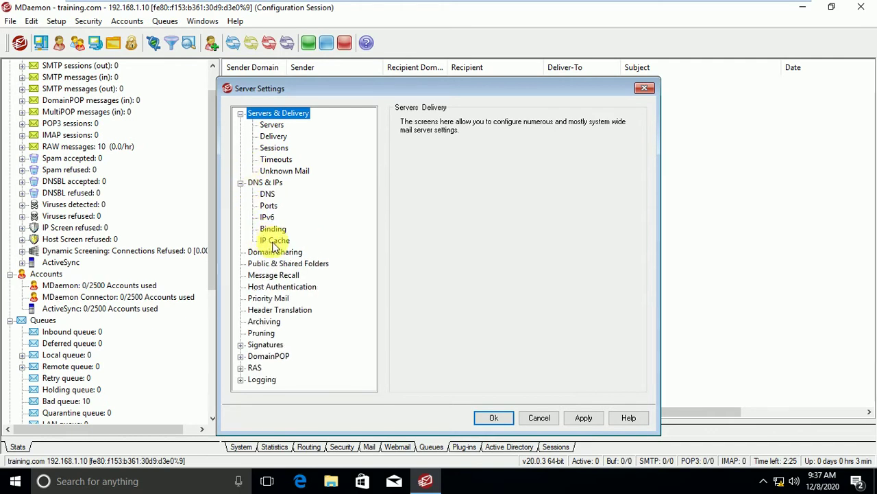
{"action": "left_click", "coordinate": [278, 241]}
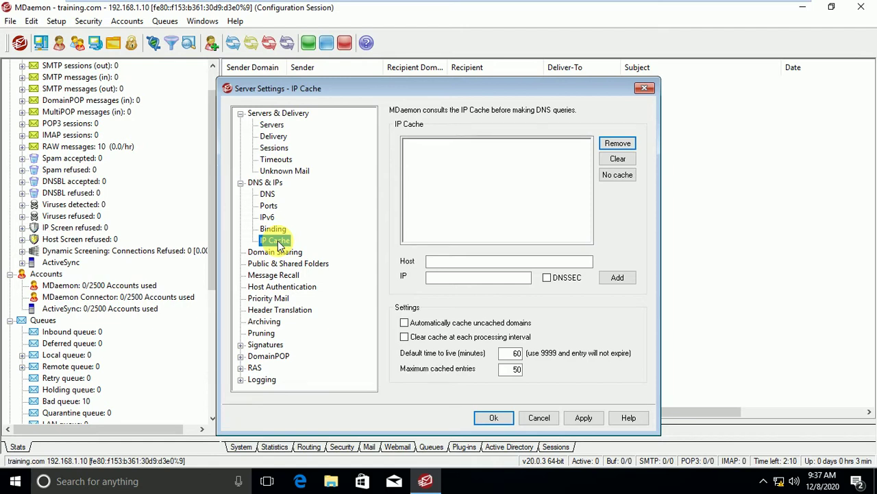
{"action": "left_click", "coordinate": [274, 253]}
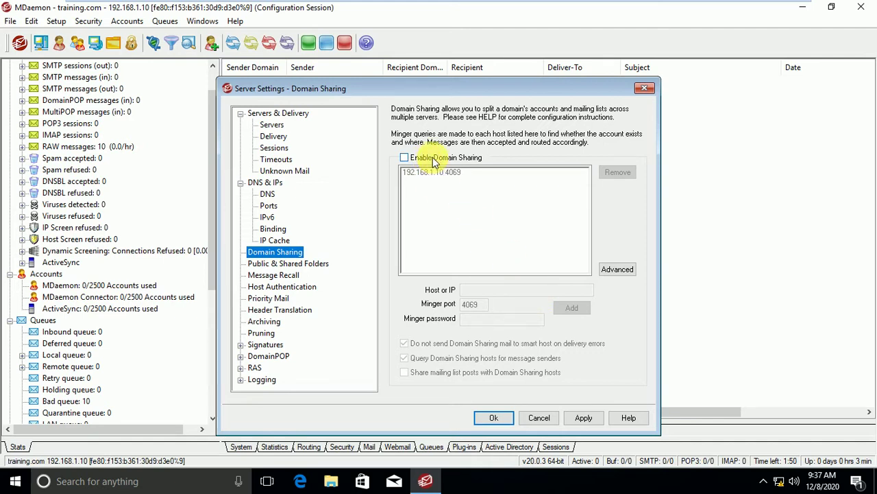
Enable Domain Sharing and remove the 192.168.1.10 4069 host entry.
{"action": "left_click", "coordinate": [434, 160]}
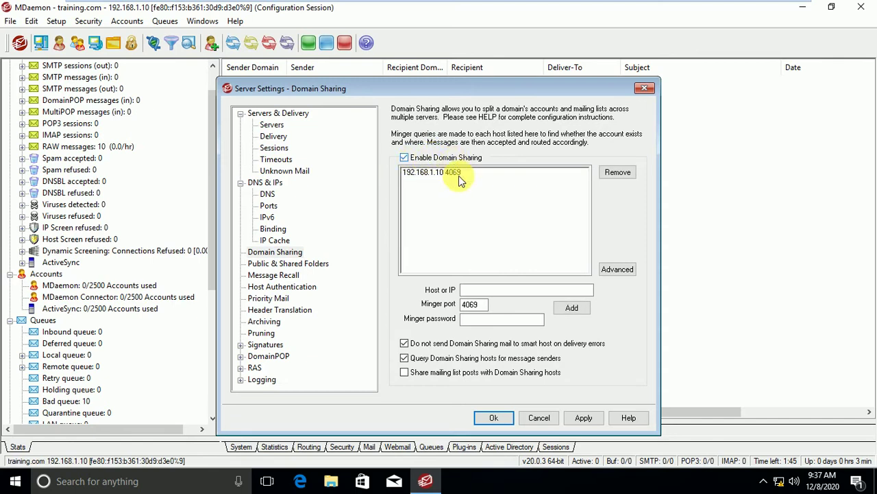
{"action": "left_click", "coordinate": [497, 290]}
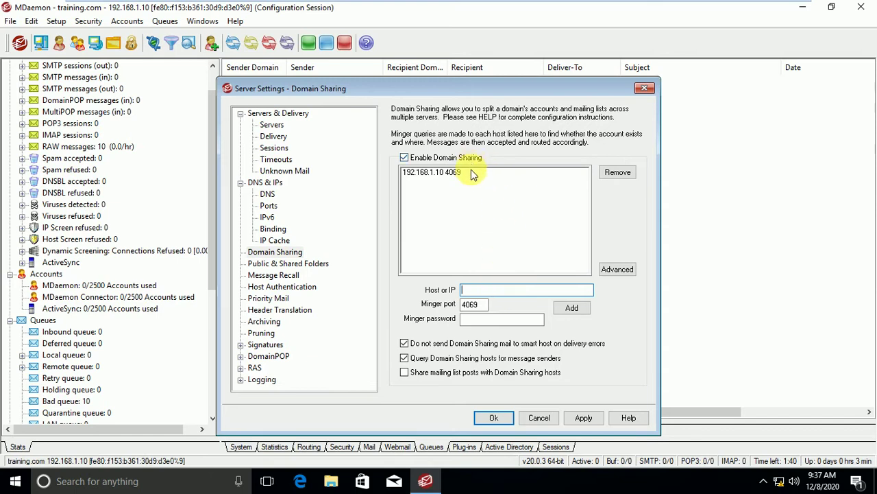
{"action": "left_click", "coordinate": [471, 172]}
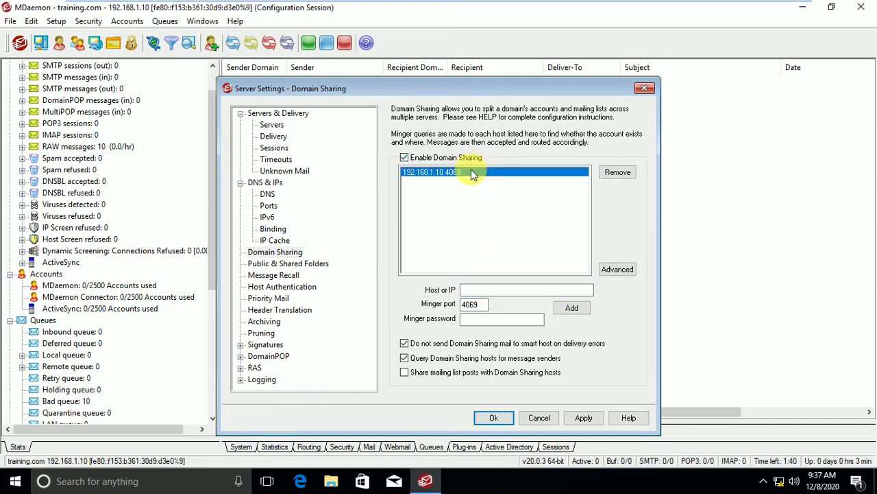
{"action": "left_click", "coordinate": [619, 172]}
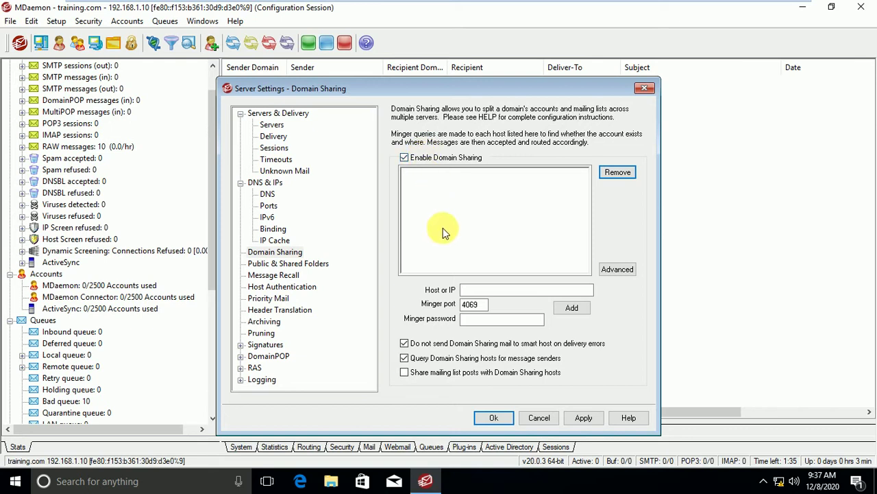
{"action": "left_click", "coordinate": [519, 290]}
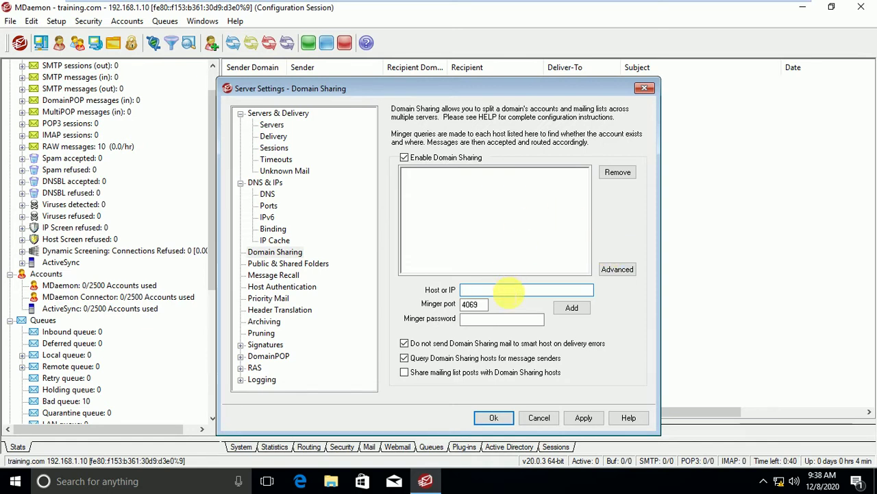
Add host 192.168.1.10 with Minger port 4069 to the Domain Sharing list.
{"action": "type", "text": "ad"}
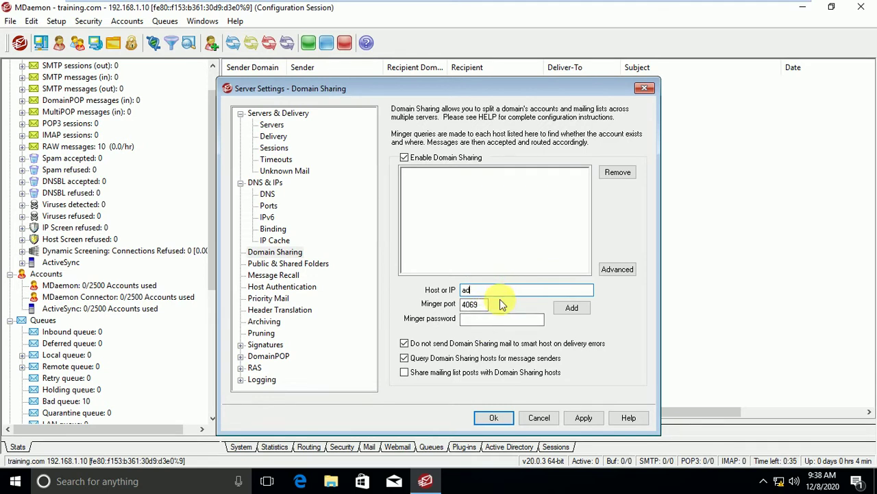
{"action": "type", "text": "e"}
{"action": "key", "text": "BackSpace"}
{"action": "key", "text": "BackSpace"}
{"action": "key", "text": "BackSpace"}
{"action": "key", "text": "BackSpace"}
{"action": "type", "text": "192.168"}
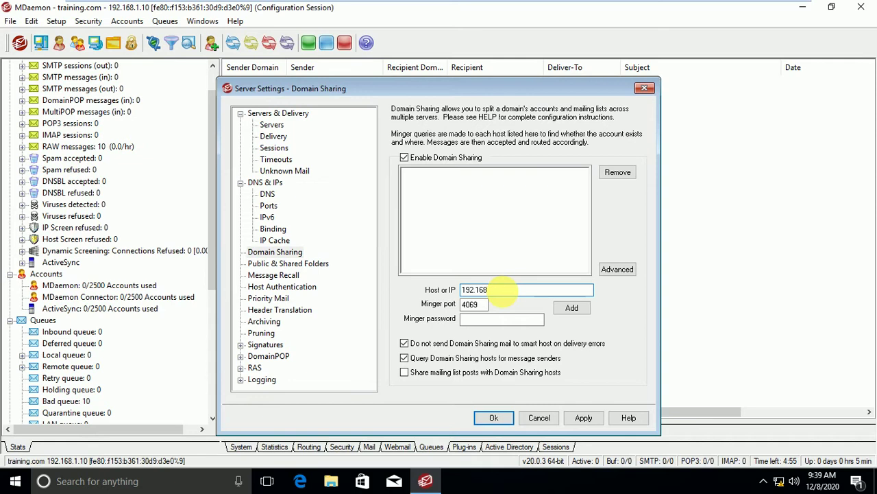
{"action": "type", "text": ".1.10"}
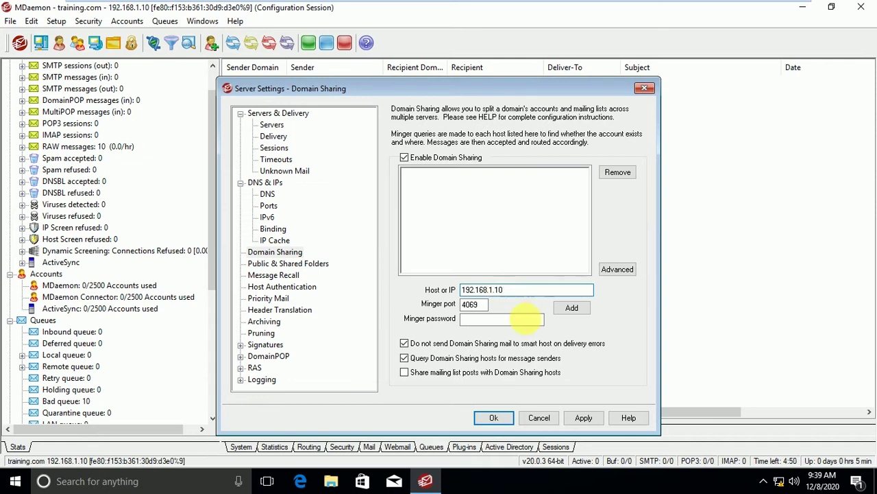
{"action": "left_click", "coordinate": [573, 313]}
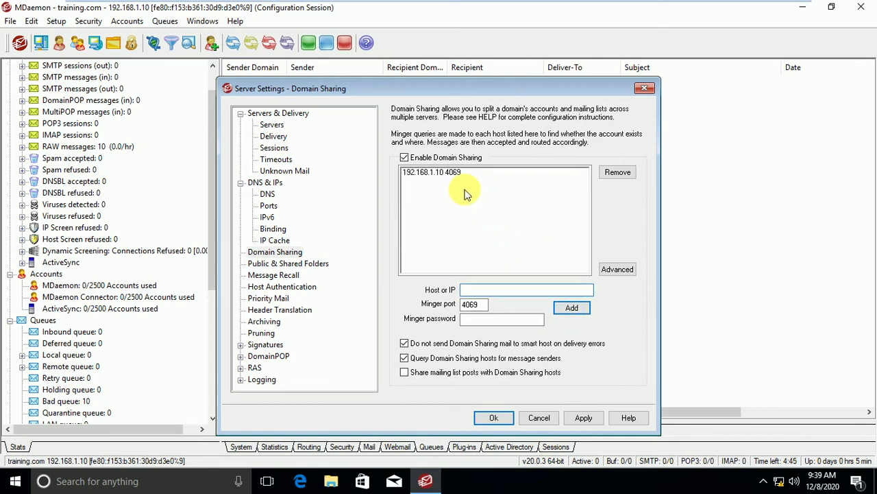
Uncheck Enable Domain Sharing, leaving the 192.168.1.10 4069 entry in the host list.
{"action": "left_click", "coordinate": [290, 172]}
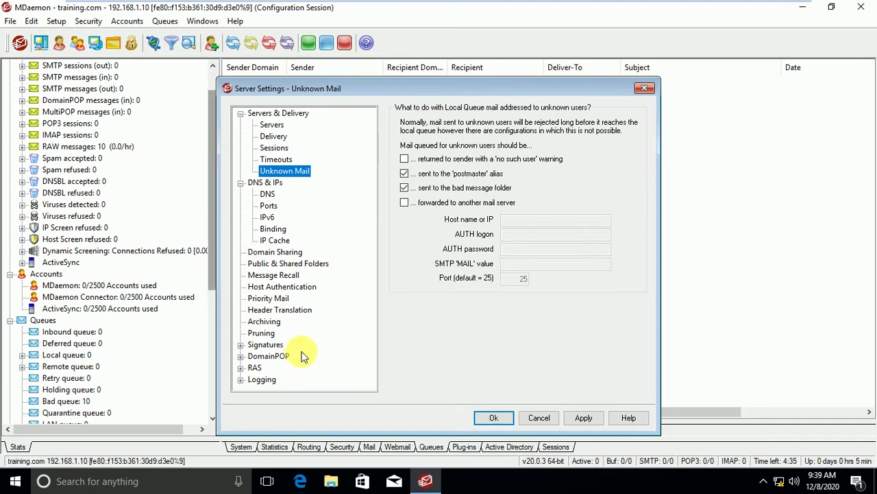
{"action": "left_click", "coordinate": [277, 252]}
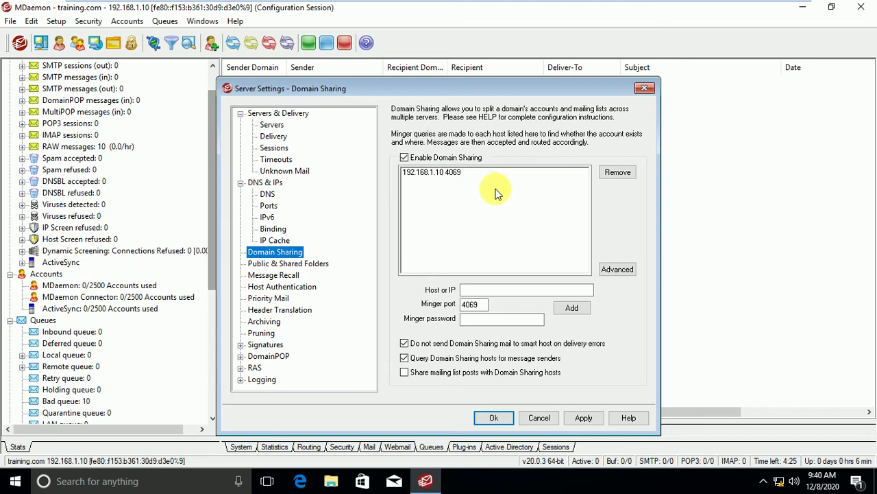
{"action": "left_click", "coordinate": [421, 159]}
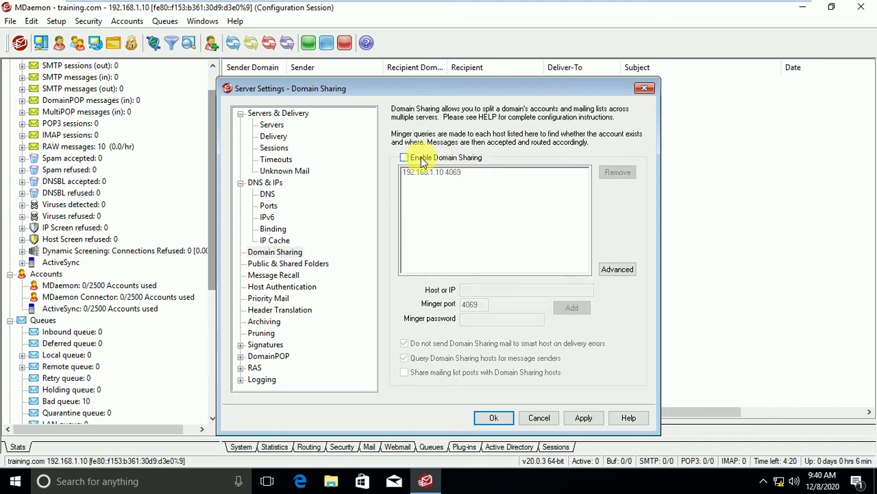
Go to Public & Shared Folders > Archiving and clear the archive-copy recipient address.
{"action": "left_click", "coordinate": [292, 266]}
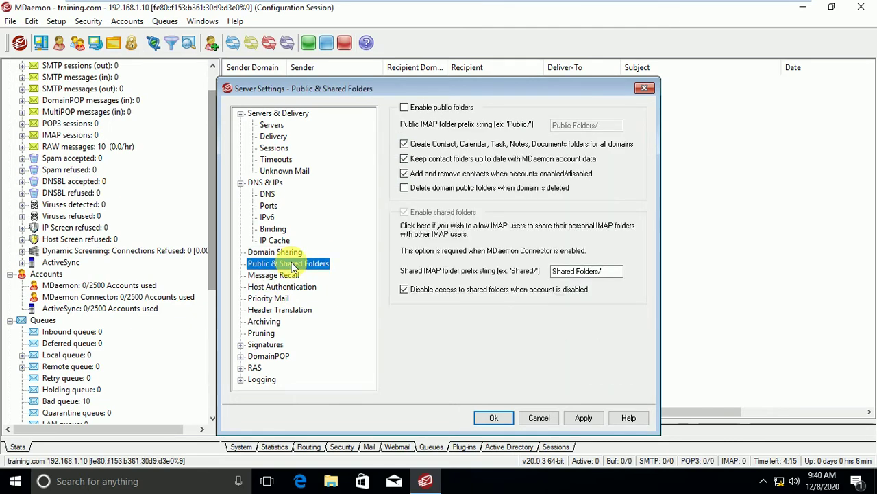
{"action": "left_click", "coordinate": [265, 322]}
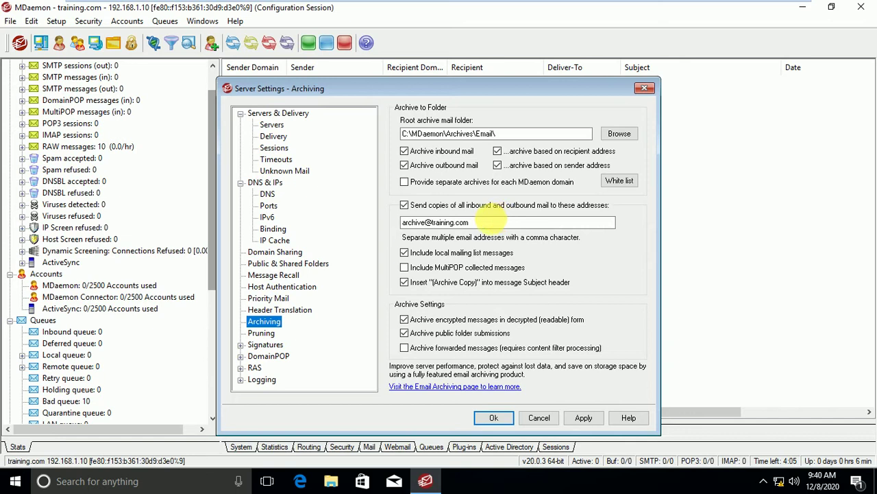
{"action": "left_click", "coordinate": [498, 221]}
{"action": "double_click", "coordinate": [499, 221]}
{"action": "key", "text": "BackSpace"}
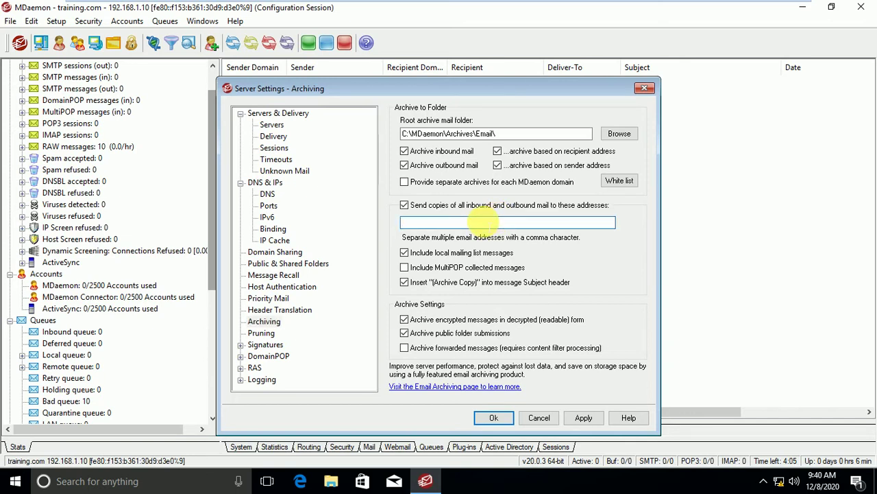
Enable archiving of inbound and outbound mail and turn on sending copies of all mail.
{"action": "left_click", "coordinate": [444, 165]}
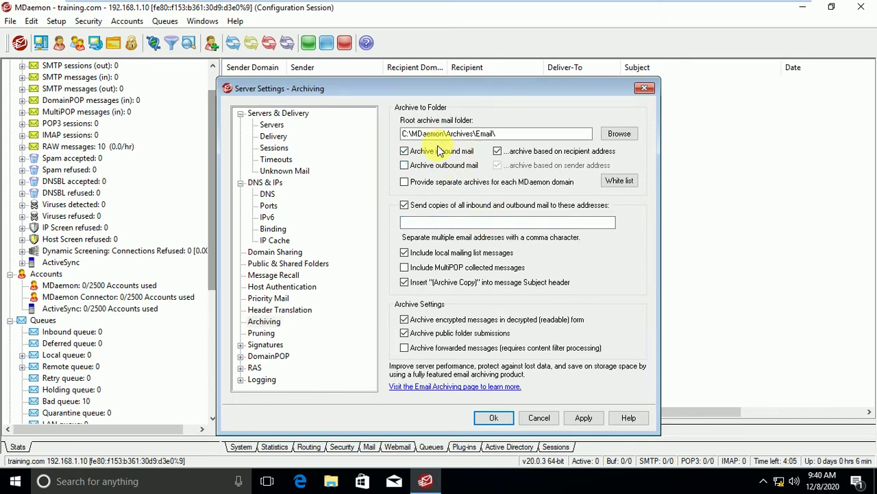
{"action": "left_click", "coordinate": [438, 150]}
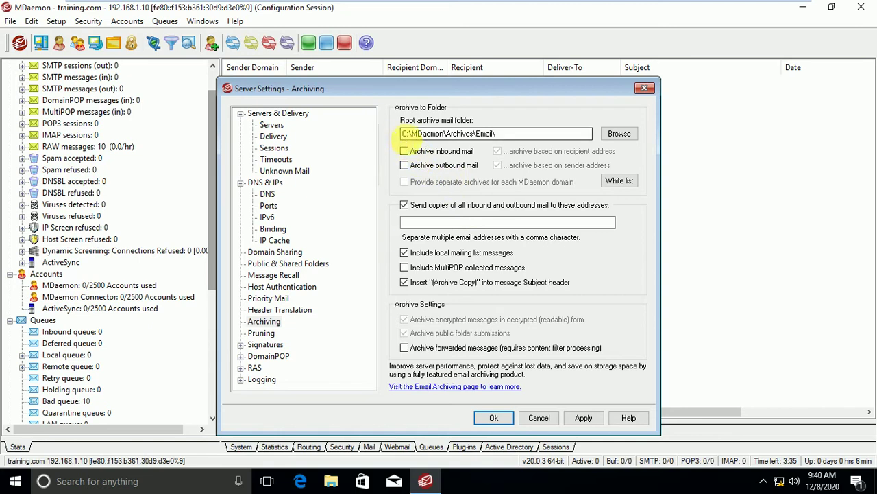
{"action": "left_click", "coordinate": [405, 150]}
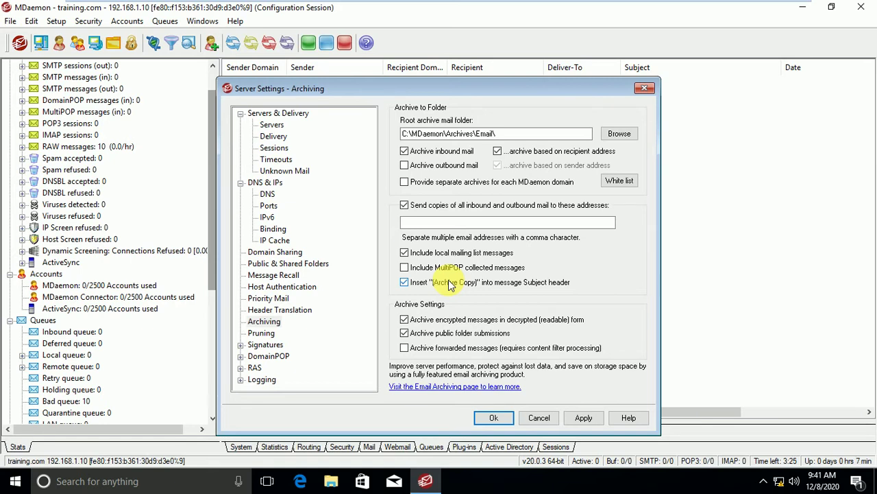
{"action": "left_click", "coordinate": [404, 205]}
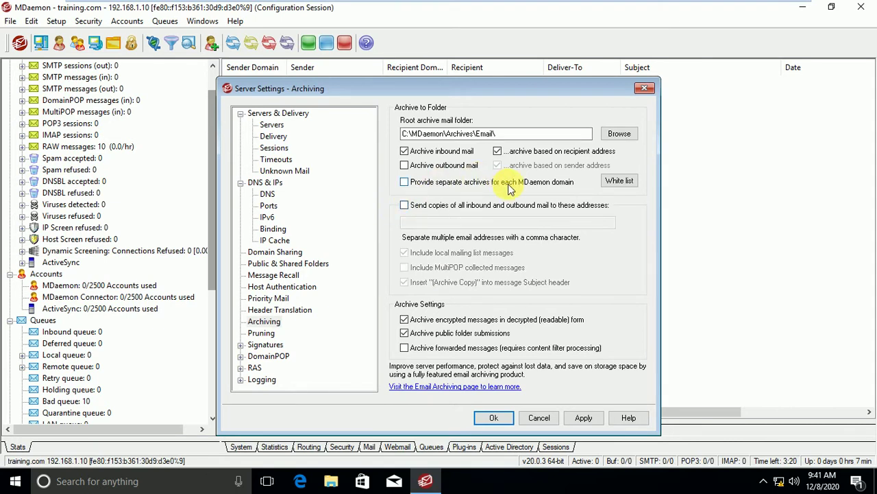
{"action": "left_click", "coordinate": [405, 166]}
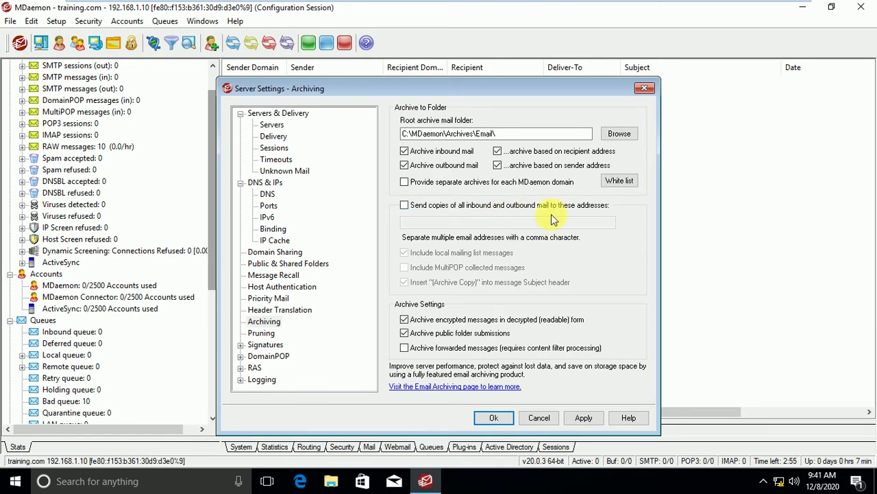
{"action": "left_click", "coordinate": [405, 205]}
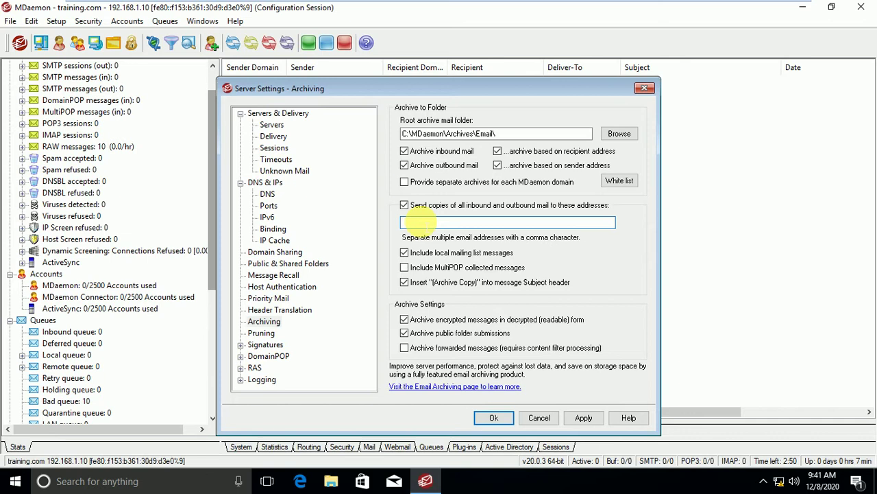
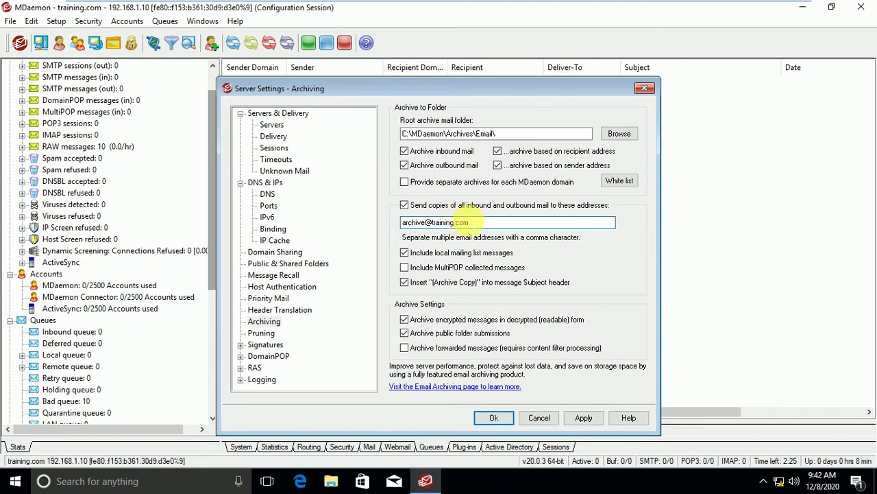
Enter the archive mailbox address as the copy recipient and apply the Archiving settings.
{"action": "left_click_drag", "start_coordinate": [473, 221], "coordinate": [395, 222]}
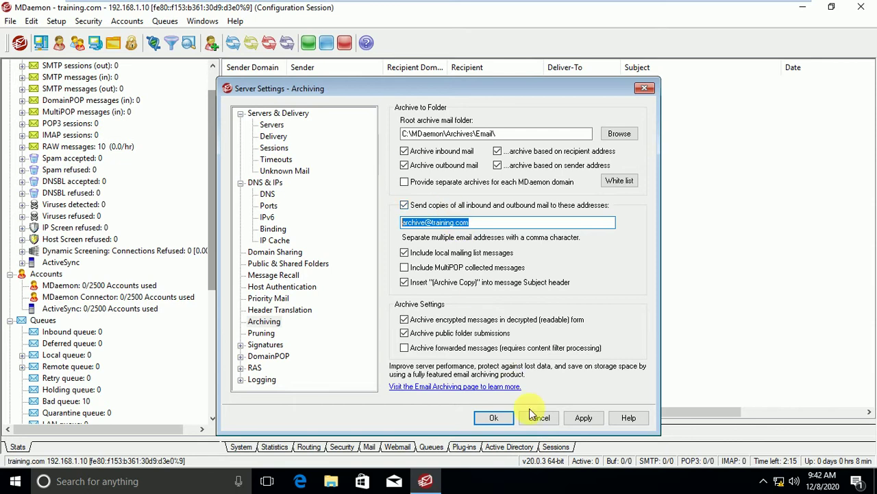
{"action": "left_click", "coordinate": [584, 417]}
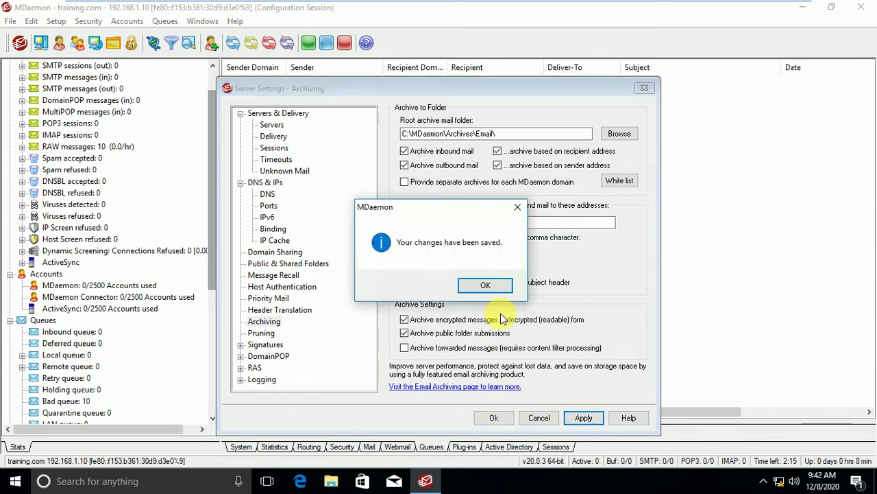
Keep 'Send copies of all inbound and outbound mail' on and re-apply the Archiving settings.
{"action": "left_click", "coordinate": [485, 285]}
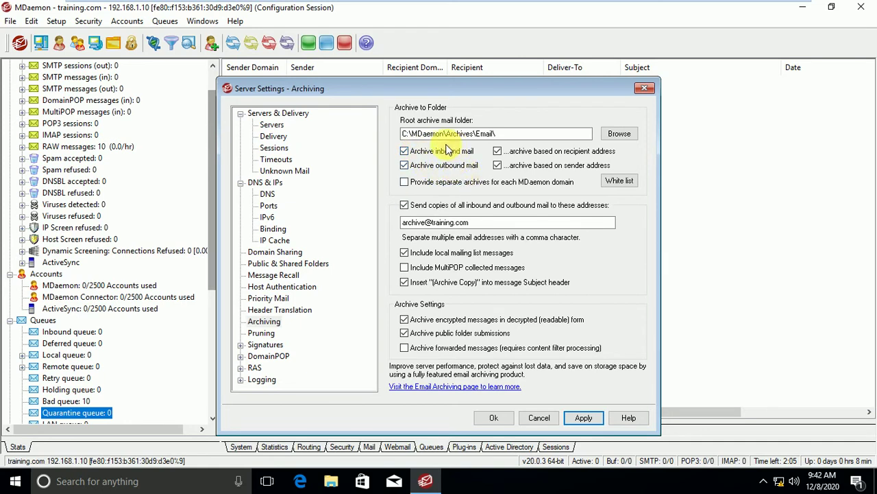
{"action": "left_click", "coordinate": [405, 207]}
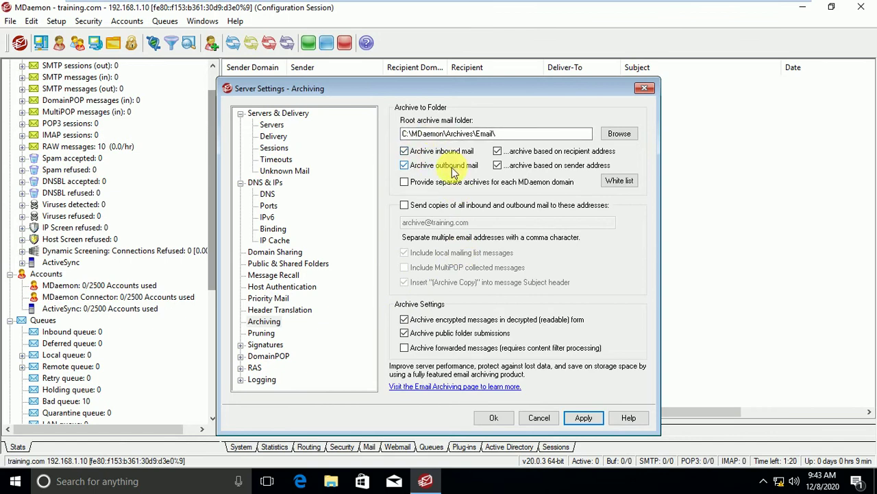
{"action": "left_click", "coordinate": [406, 206]}
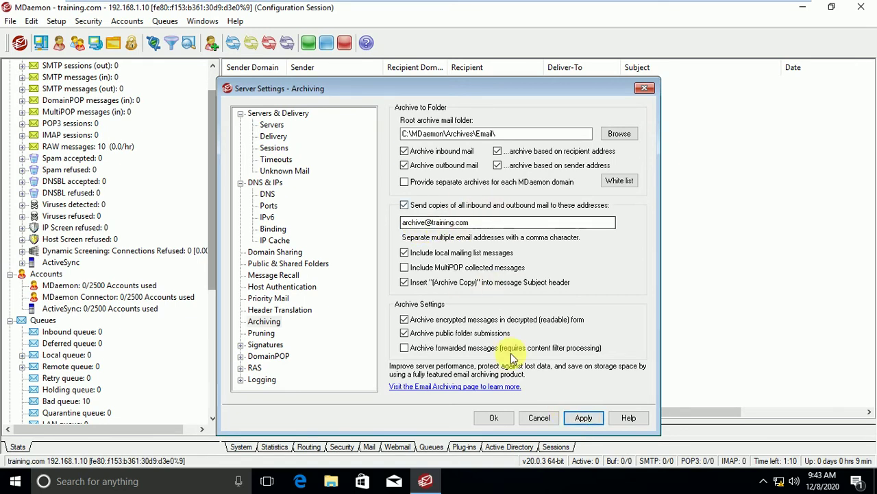
{"action": "left_click", "coordinate": [580, 418]}
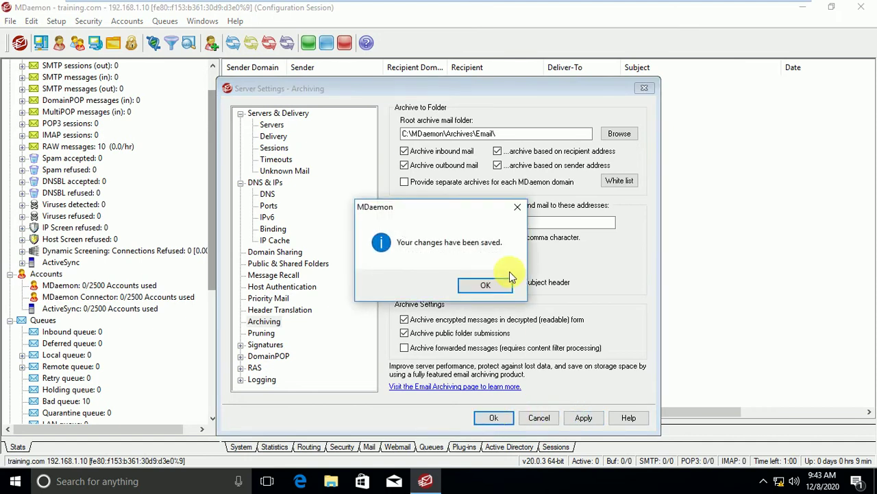
{"action": "left_click", "coordinate": [485, 286]}
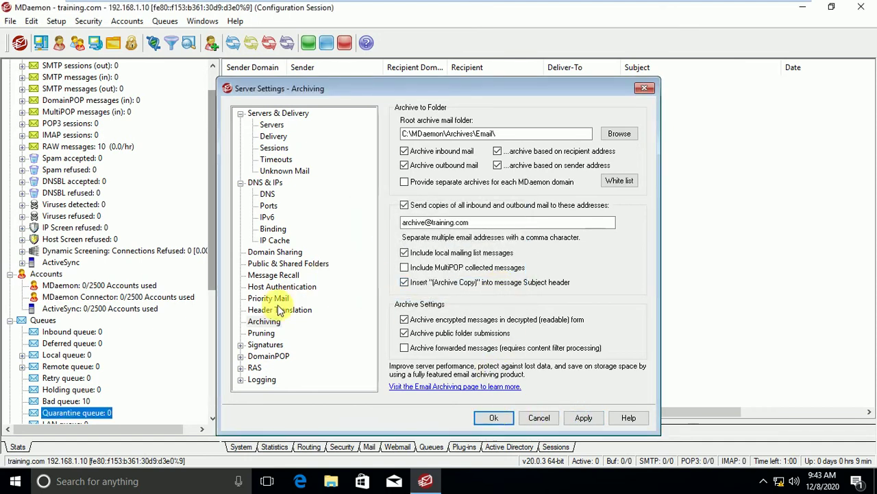
Show the Public & Shared Folders page, with public folders off and prefix 'Shared Folders/'.
{"action": "left_click", "coordinate": [288, 264]}
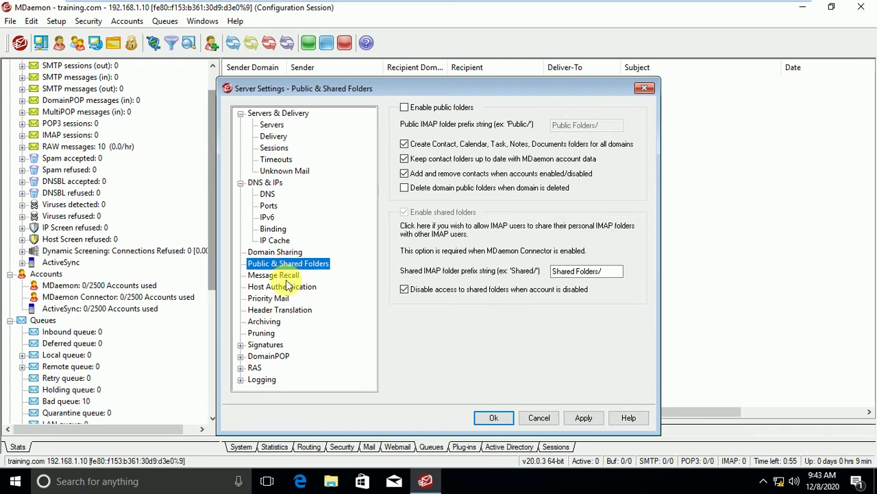
{"action": "left_click", "coordinate": [264, 321]}
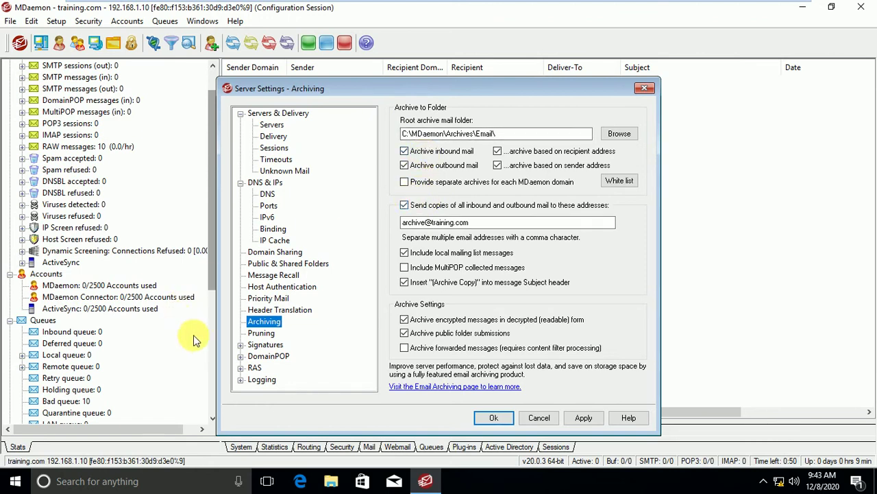
{"action": "left_click", "coordinate": [291, 268]}
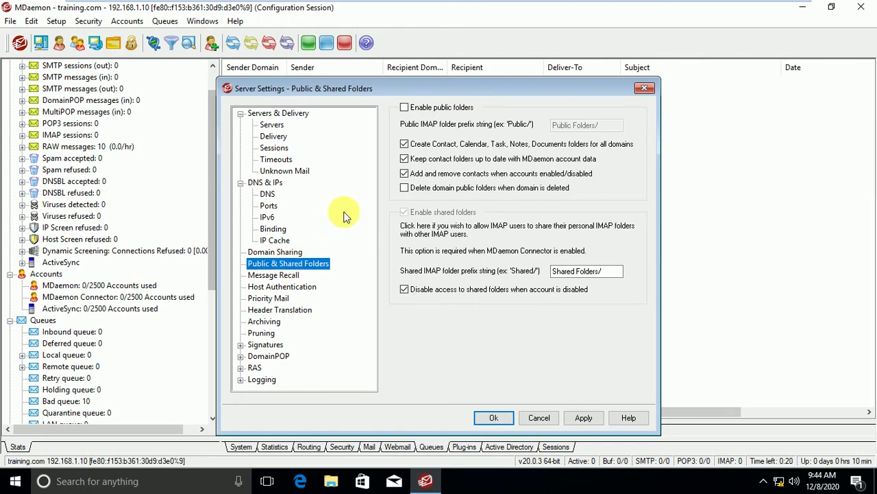
{"action": "left_click", "coordinate": [405, 111]}
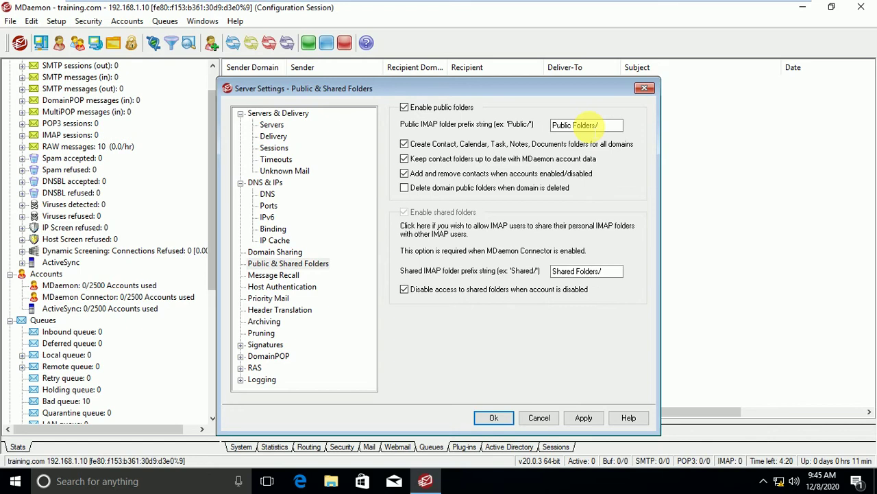
{"action": "left_click", "coordinate": [414, 111]}
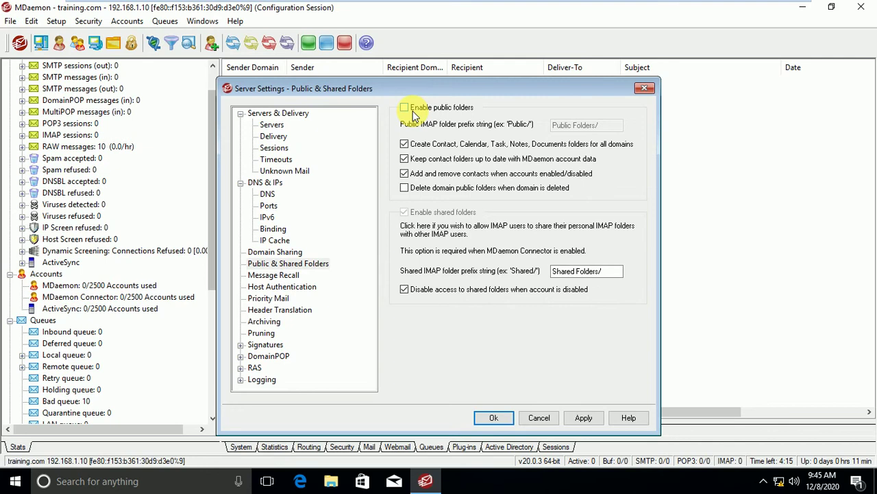
In File Explorer, open the MDaemon folder on Local Disk (C:).
{"action": "left_click", "coordinate": [337, 484]}
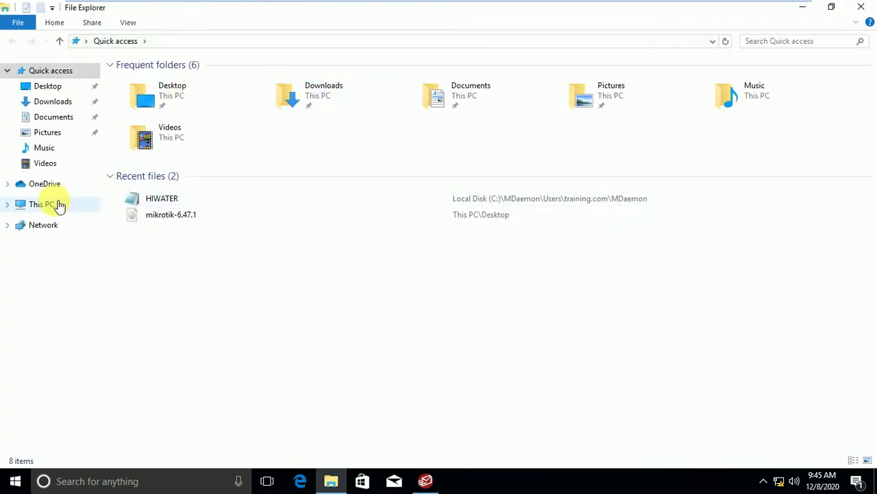
{"action": "left_click", "coordinate": [55, 203]}
{"action": "double_click", "coordinate": [178, 181]}
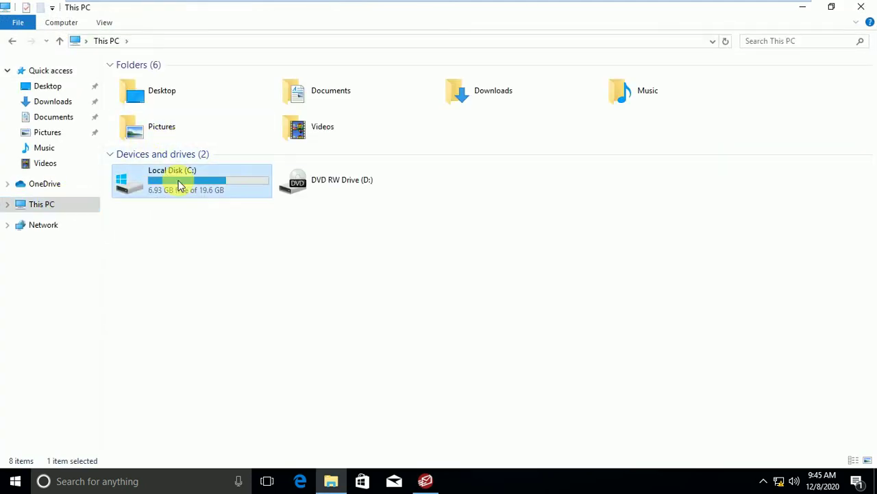
{"action": "left_click", "coordinate": [158, 80]}
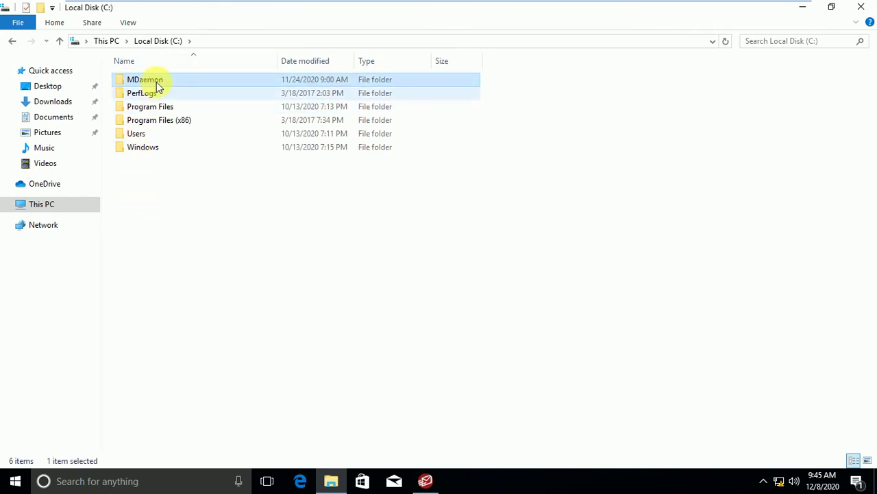
{"action": "double_click", "coordinate": [156, 80]}
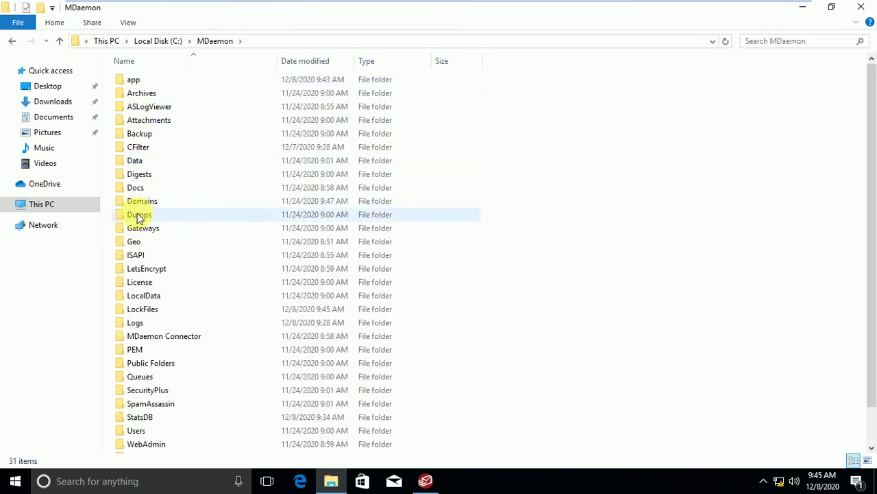
Open Public Folders and then its training.com.IMAP folder.
{"action": "left_click", "coordinate": [142, 283]}
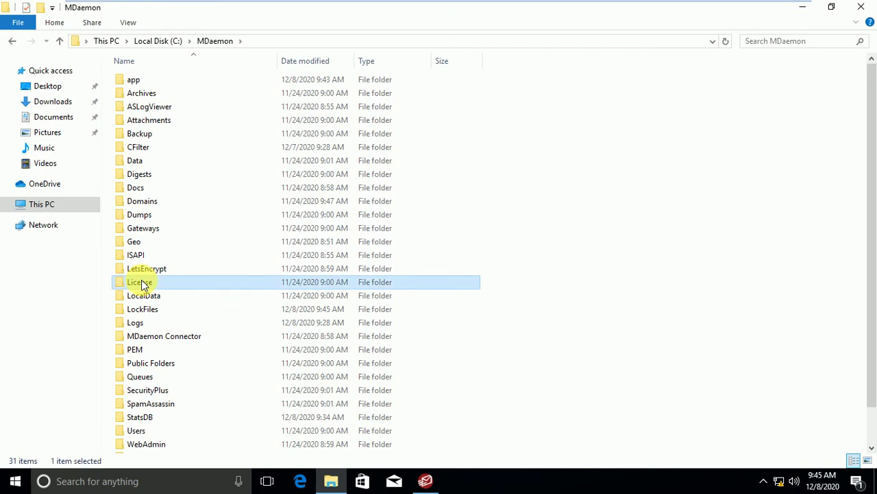
{"action": "key", "text": "p"}
{"action": "key", "text": "p"}
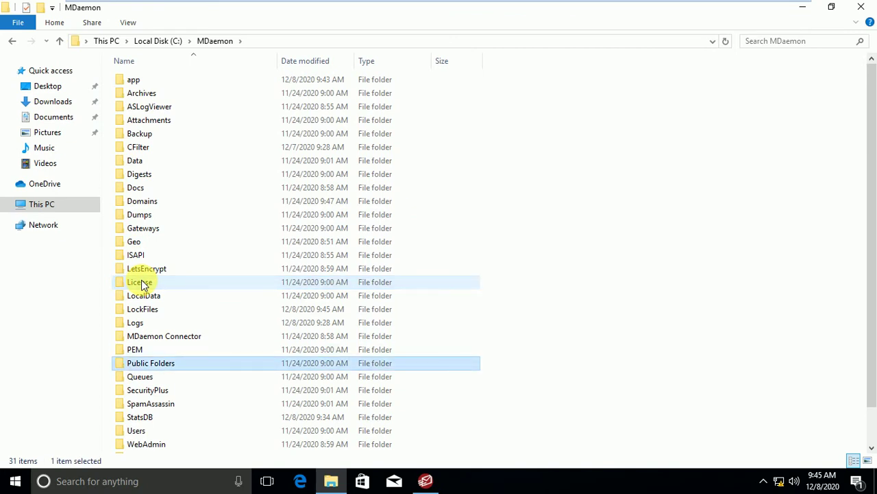
{"action": "double_click", "coordinate": [163, 366]}
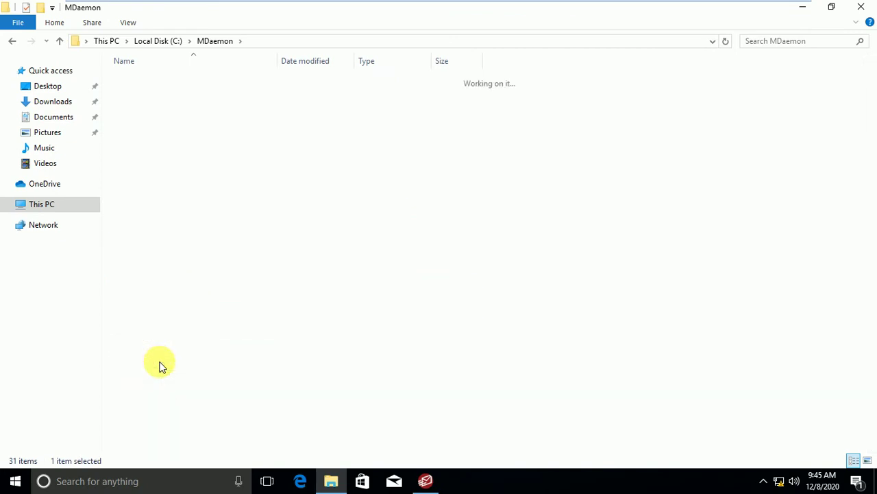
{"action": "double_click", "coordinate": [168, 81]}
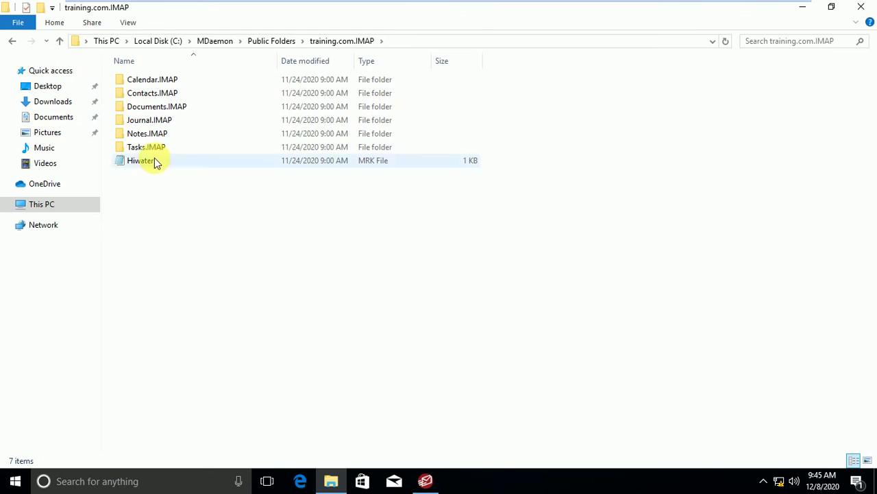
Go back up to the MDaemon folder and minimize Explorer.
{"action": "left_click", "coordinate": [59, 42]}
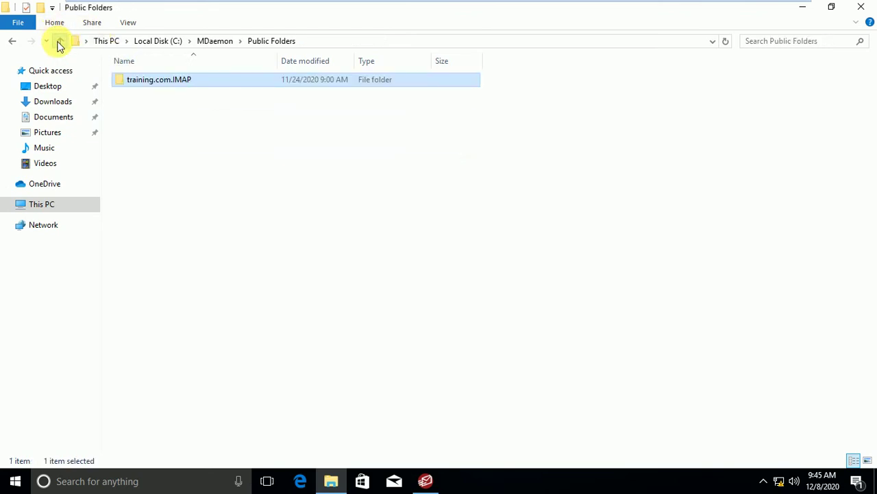
{"action": "left_click", "coordinate": [59, 43]}
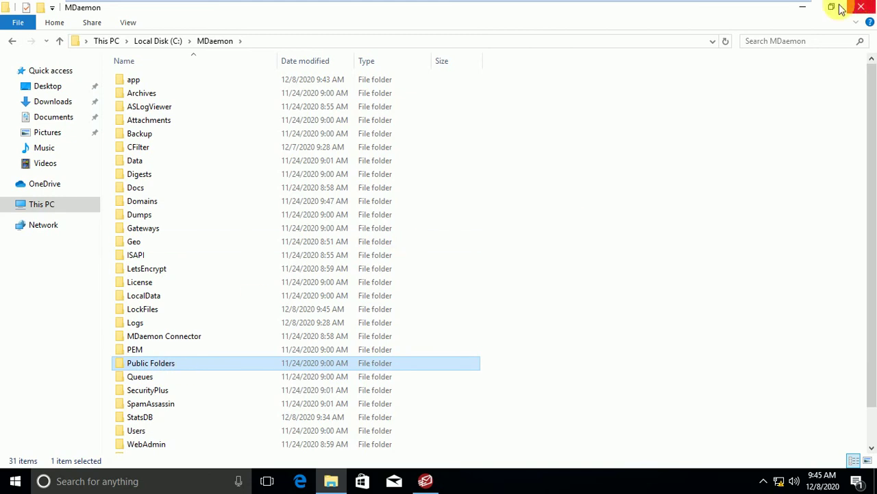
{"action": "left_click", "coordinate": [808, 9]}
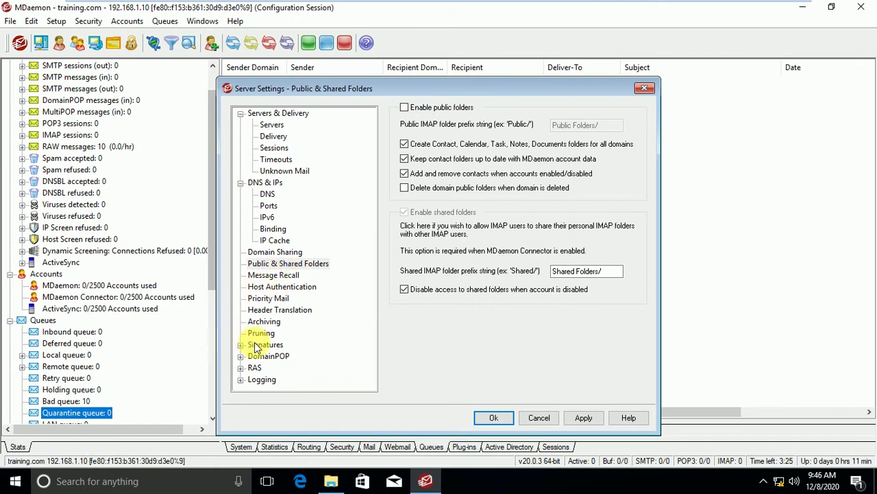
Move through Host Authentication and Priority Mail to the Pruning settings page.
{"action": "left_click", "coordinate": [276, 287]}
{"action": "left_click", "coordinate": [274, 299]}
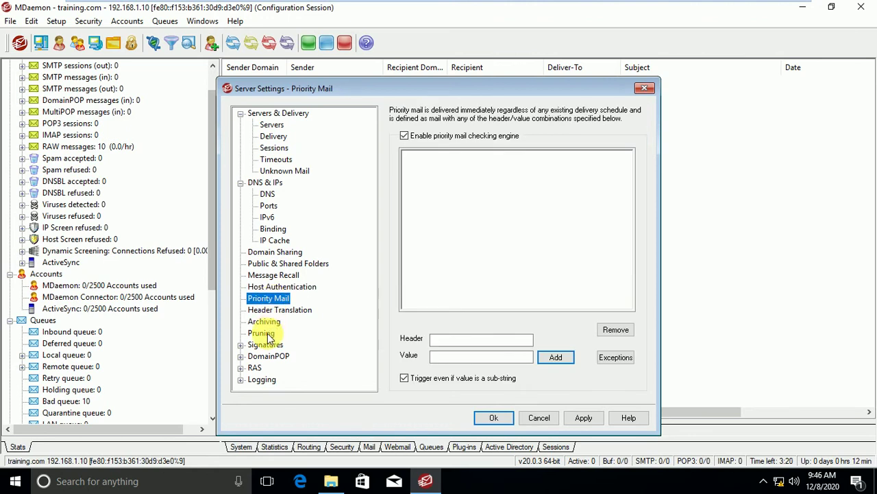
{"action": "left_click", "coordinate": [266, 333]}
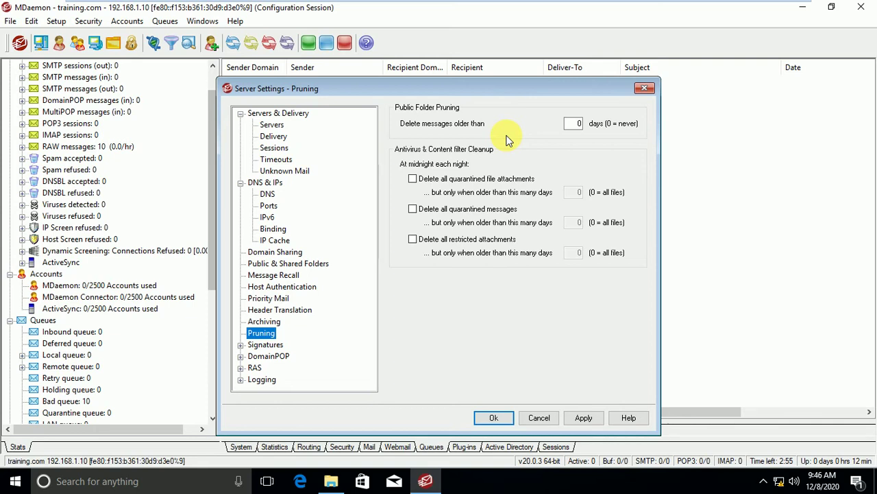
Change public folder pruning from 0 to 16 days and apply it.
{"action": "left_click", "coordinate": [574, 124]}
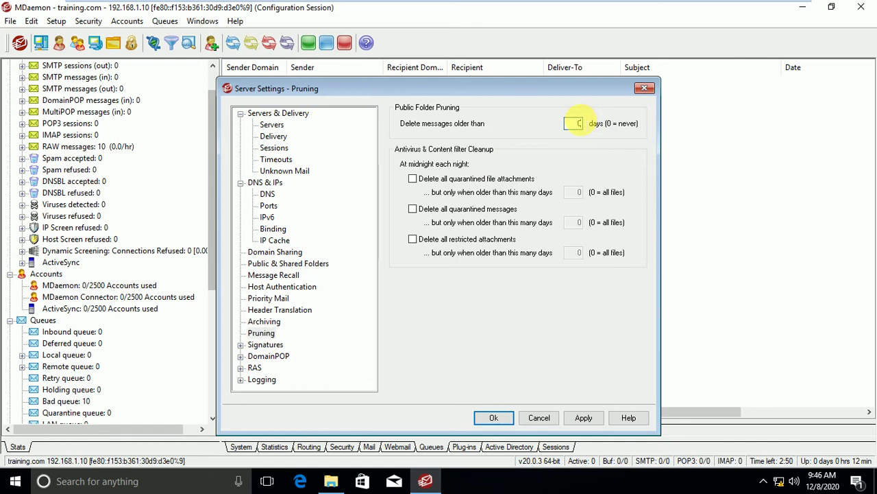
{"action": "key", "text": "BackSpace"}
{"action": "type", "text": "15"}
{"action": "left_click", "coordinate": [576, 124]}
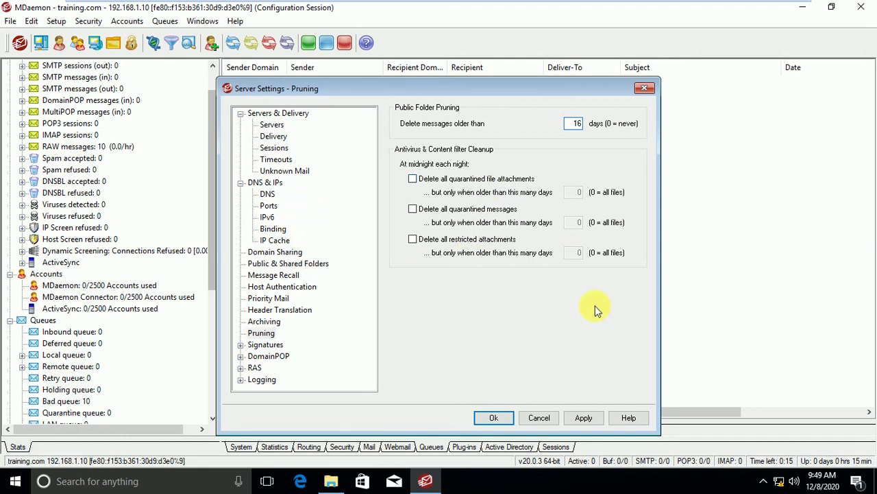
{"action": "left_click", "coordinate": [584, 417]}
Under Signatures > Default Signatures, enter HTML signature 'pakistan zindabad' and apply it.
{"action": "left_click", "coordinate": [265, 346]}
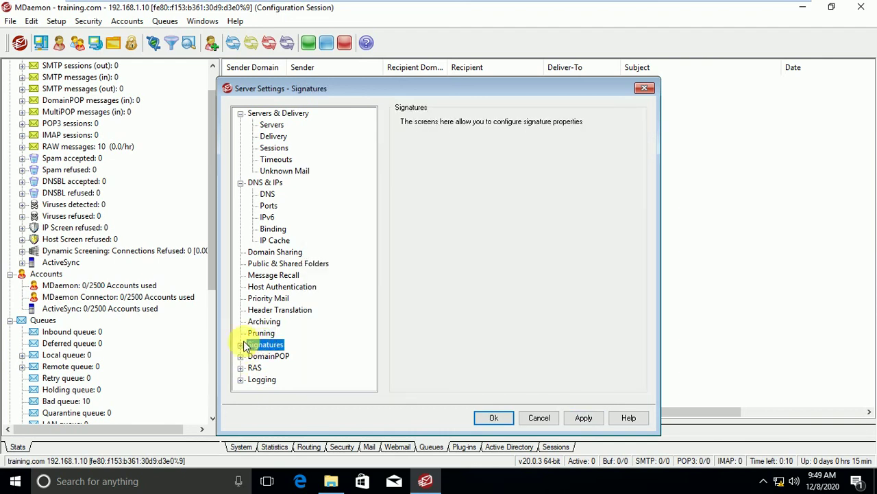
{"action": "double_click", "coordinate": [265, 346]}
{"action": "left_click", "coordinate": [266, 357]}
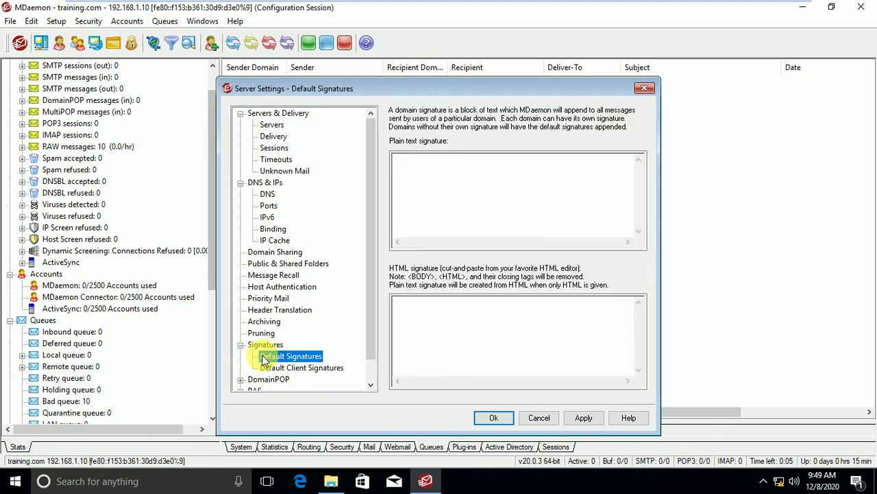
{"action": "left_click", "coordinate": [418, 309]}
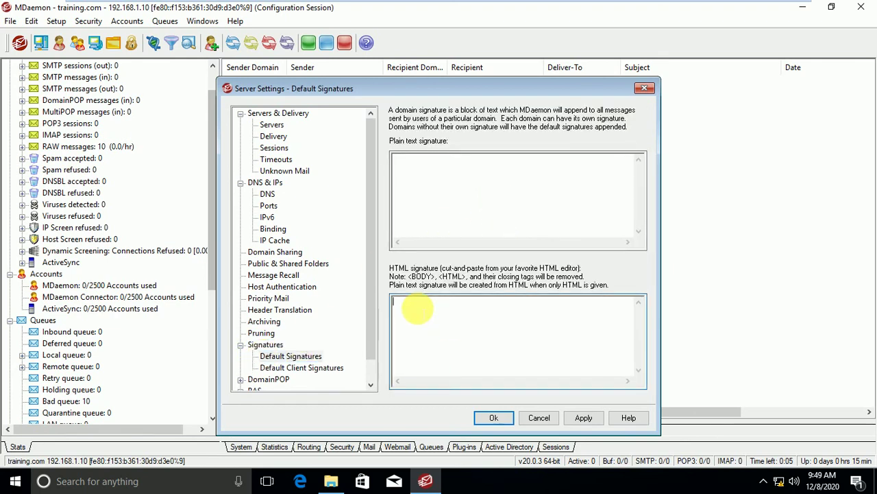
{"action": "type", "text": "pakistan zindabad"}
{"action": "left_click", "coordinate": [584, 417]}
{"action": "left_click", "coordinate": [504, 418]}
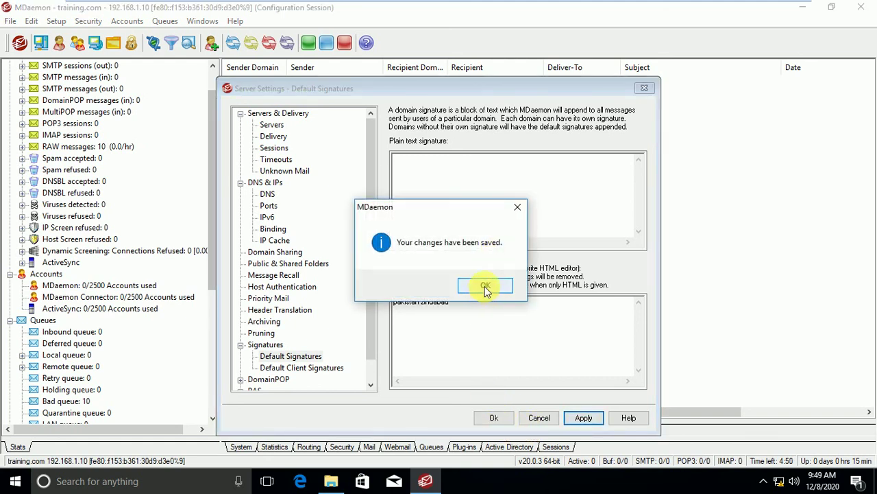
{"action": "left_click", "coordinate": [483, 293]}
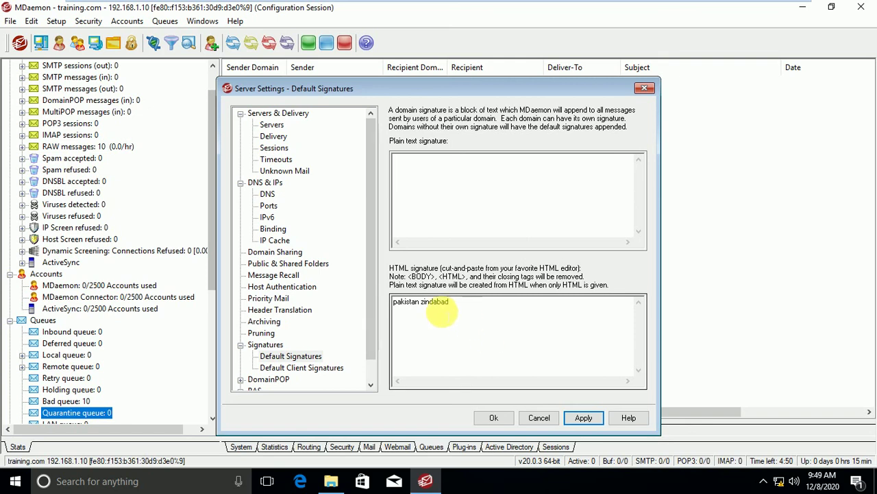
Enter 'my name is client' as the Default Client Signatures HTML signature and save.
{"action": "left_click", "coordinate": [312, 369]}
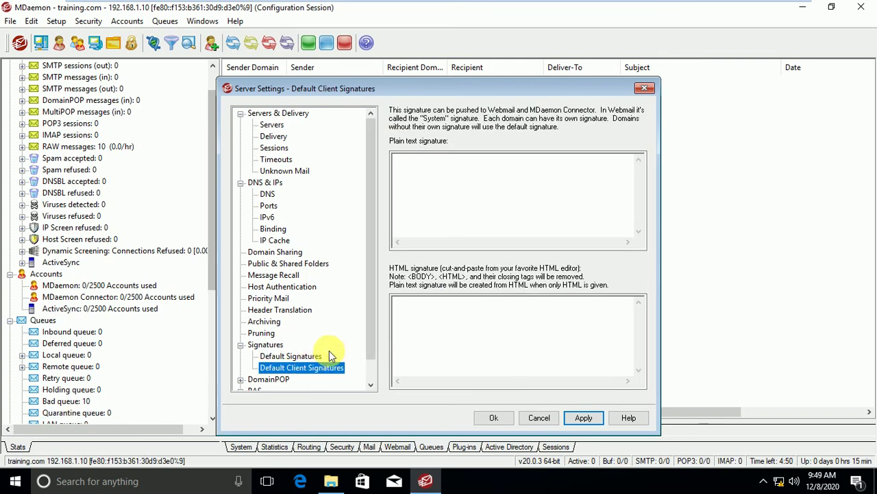
{"action": "left_click", "coordinate": [469, 315]}
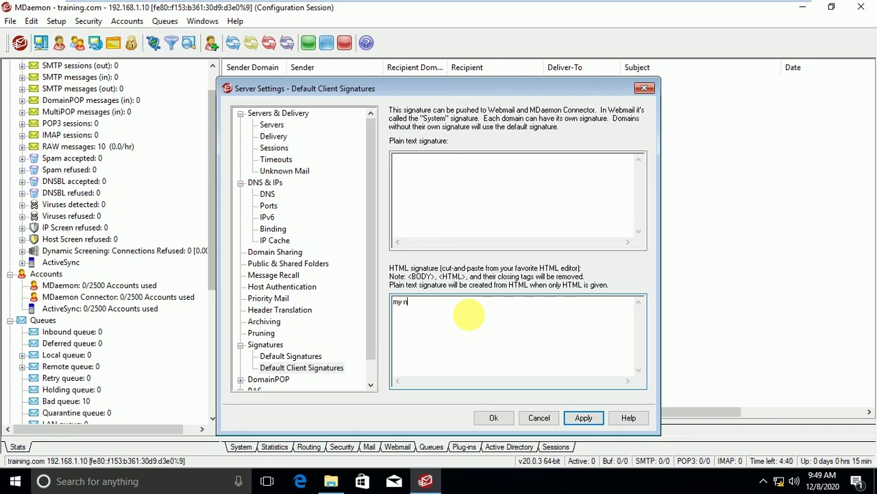
{"action": "type", "text": "my name is client"}
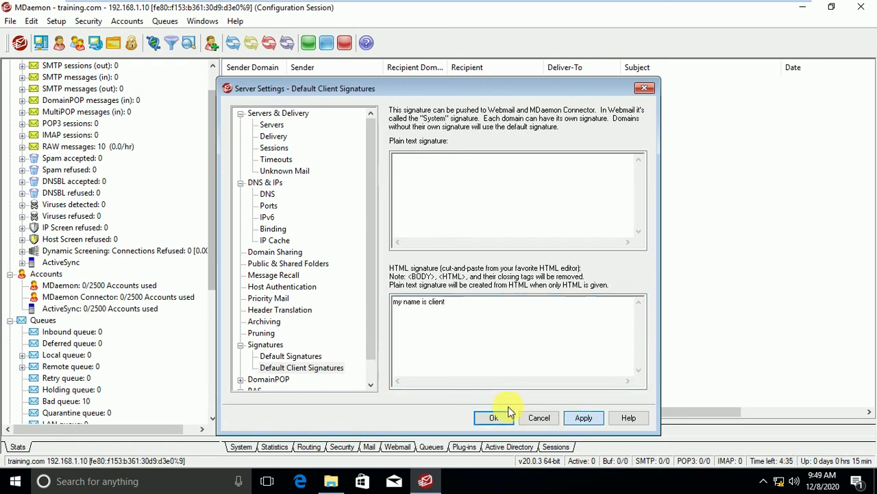
{"action": "left_click", "coordinate": [491, 417]}
{"action": "left_click", "coordinate": [486, 286]}
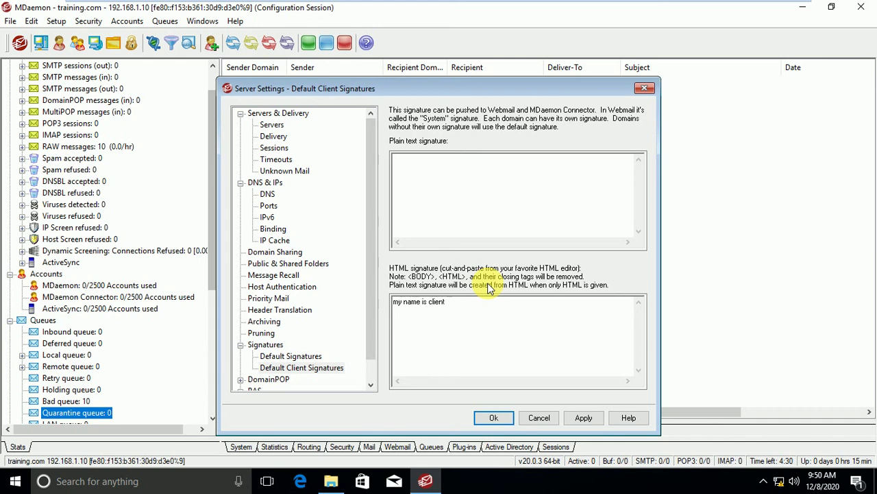
Collapse the signature pages, apply all settings, and close Server Settings with Ok.
{"action": "scroll", "coordinate": [374, 325], "scroll_direction": "down", "scroll_amount": 1}
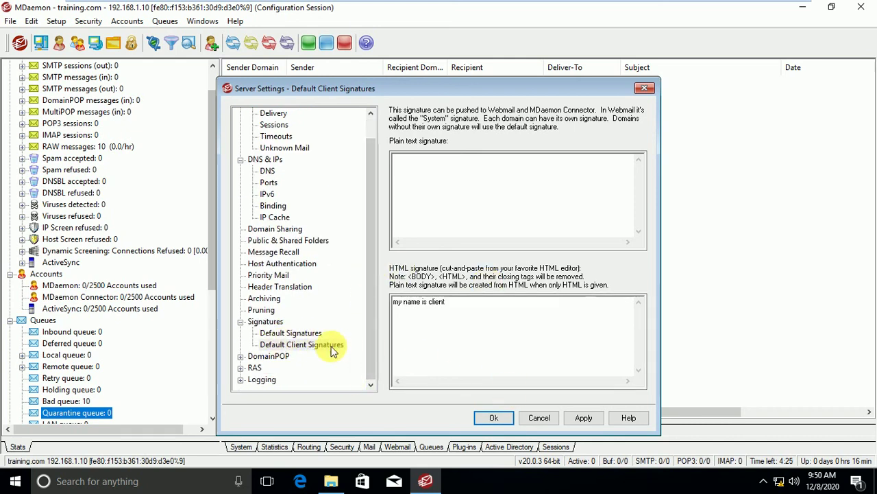
{"action": "left_click", "coordinate": [240, 323]}
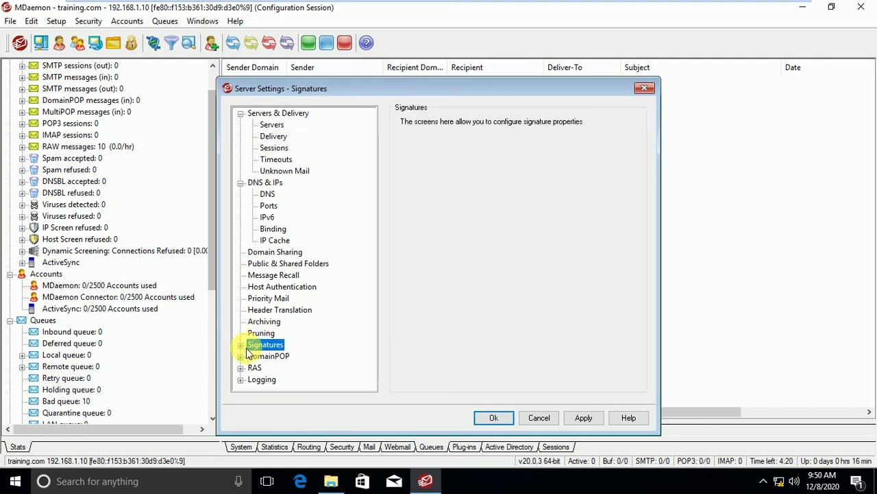
{"action": "left_click", "coordinate": [583, 417]}
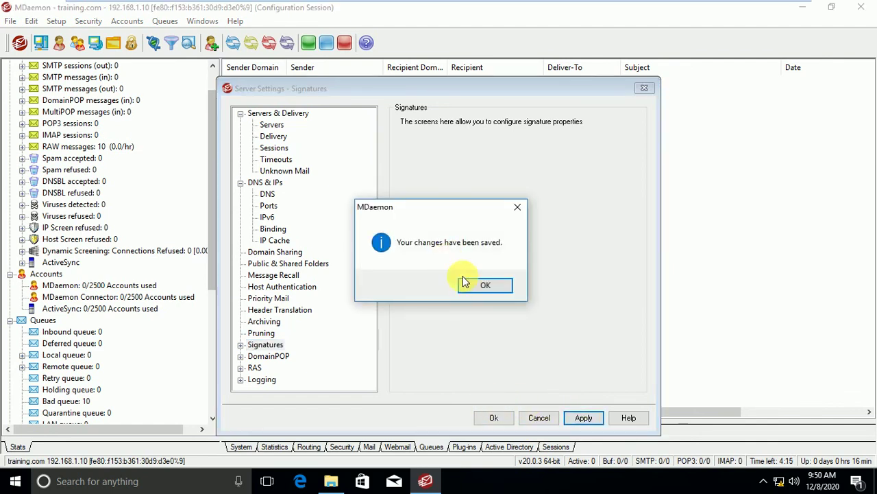
{"action": "left_click", "coordinate": [481, 290]}
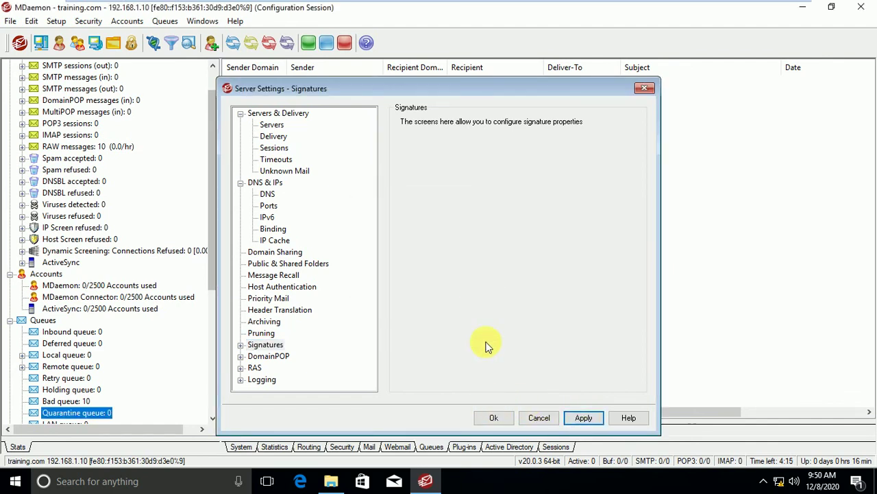
{"action": "left_click", "coordinate": [495, 417]}
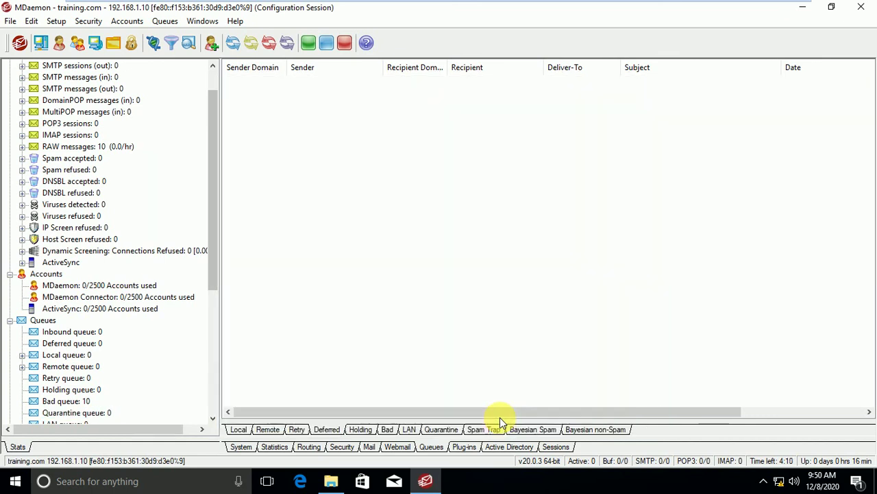